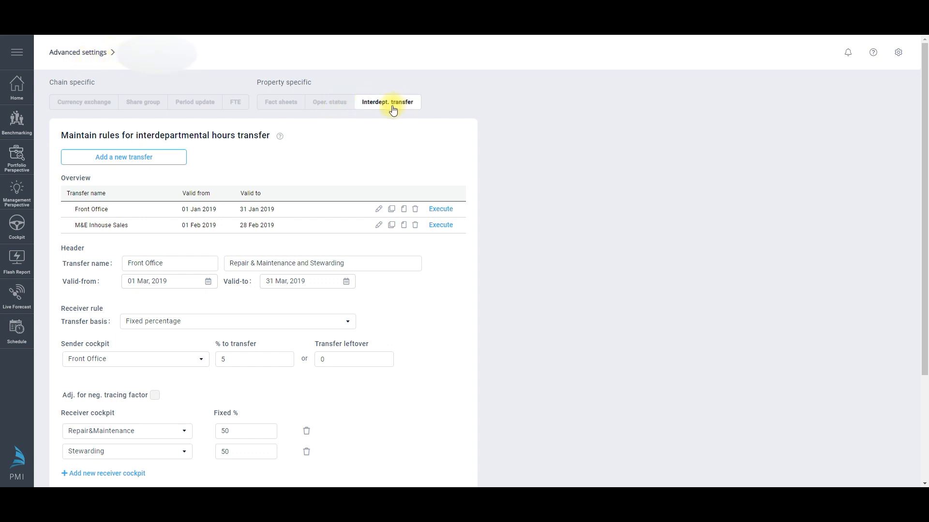
Step: Start a new interdepartmental transfer and open its Front Office name and its description for editing
{"action": "left_click", "coordinate": [174, 158]}
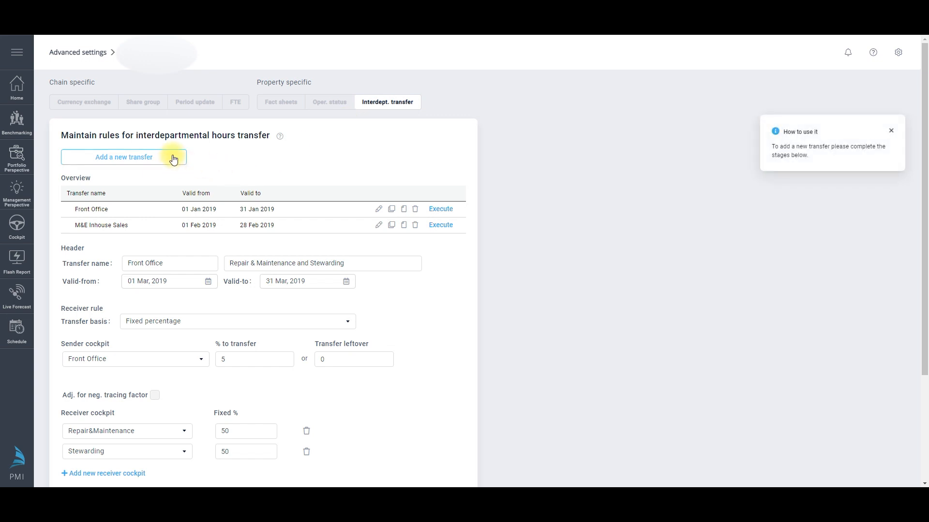
{"action": "left_click", "coordinate": [177, 261]}
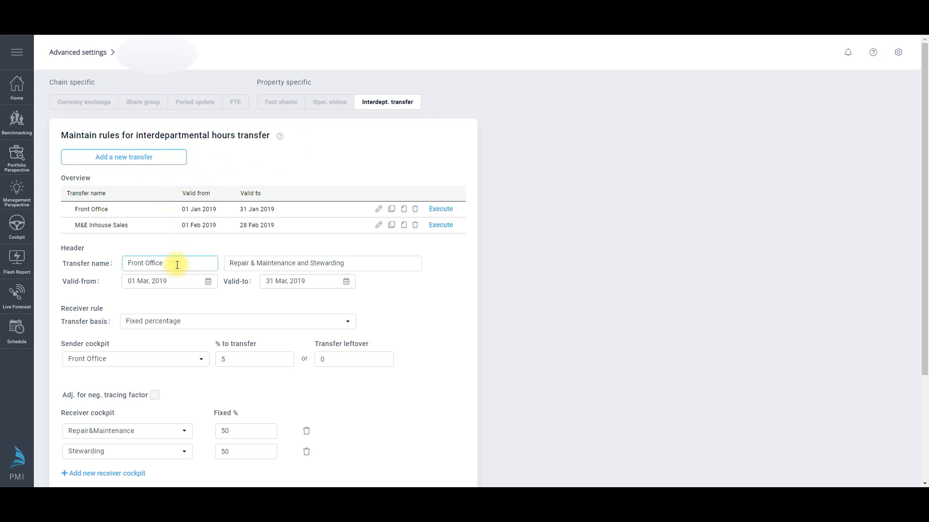
{"action": "left_click", "coordinate": [300, 263]}
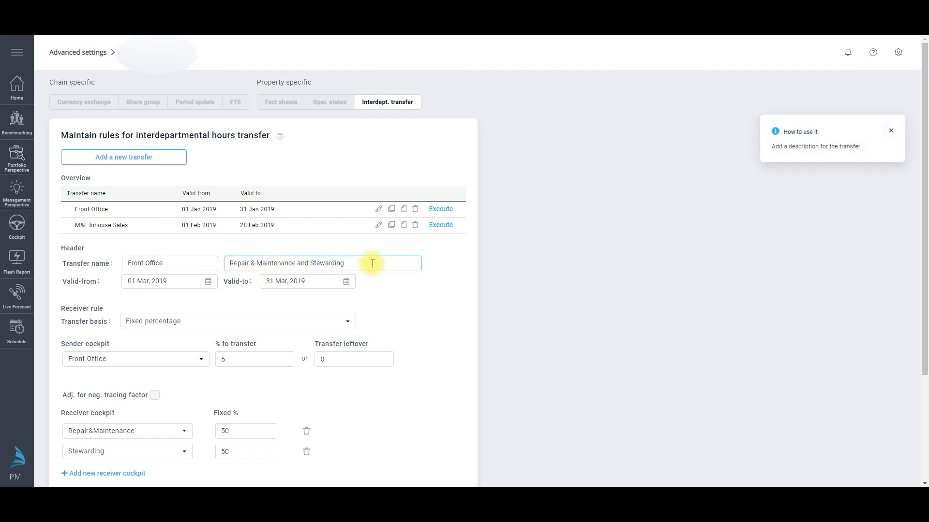
Step: Set the Front Office transfer's validity from 01 Mar, 2019 to 31 Mar, 2019
{"action": "left_click", "coordinate": [208, 282]}
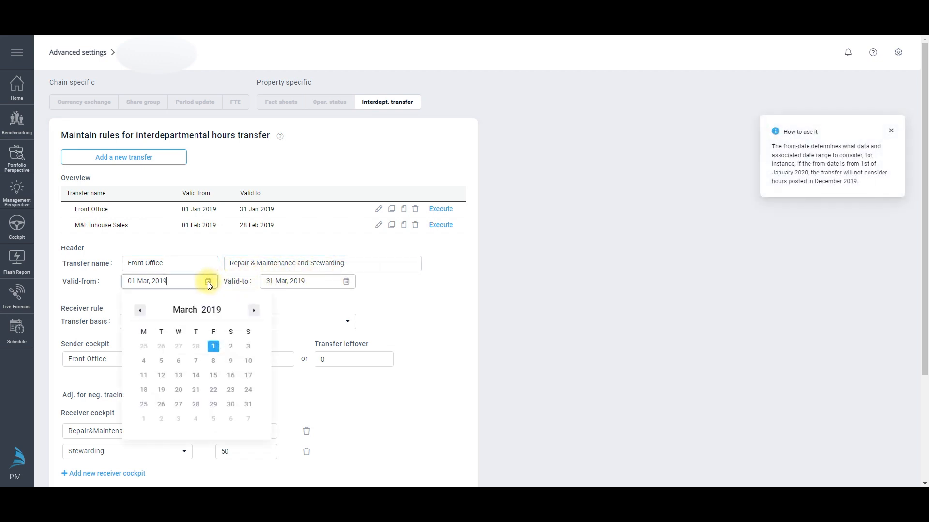
{"action": "left_click", "coordinate": [212, 349]}
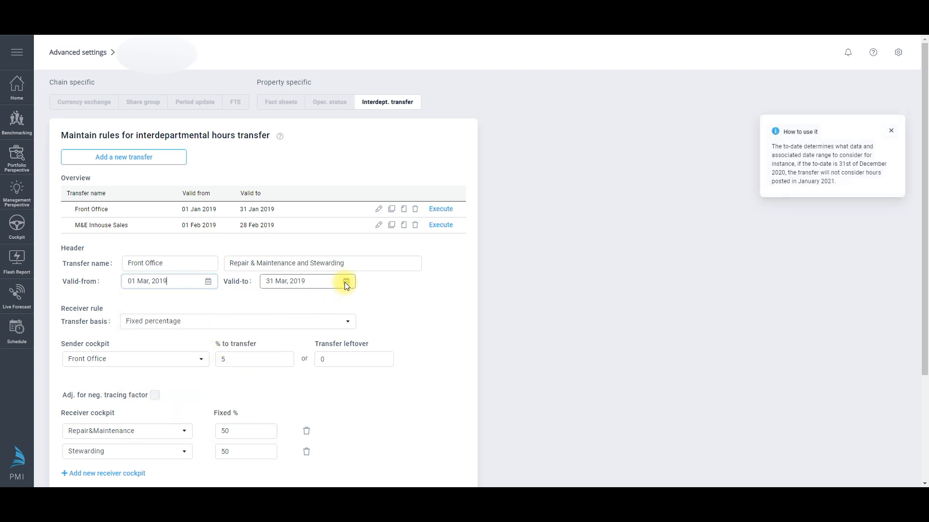
{"action": "left_click", "coordinate": [345, 283]}
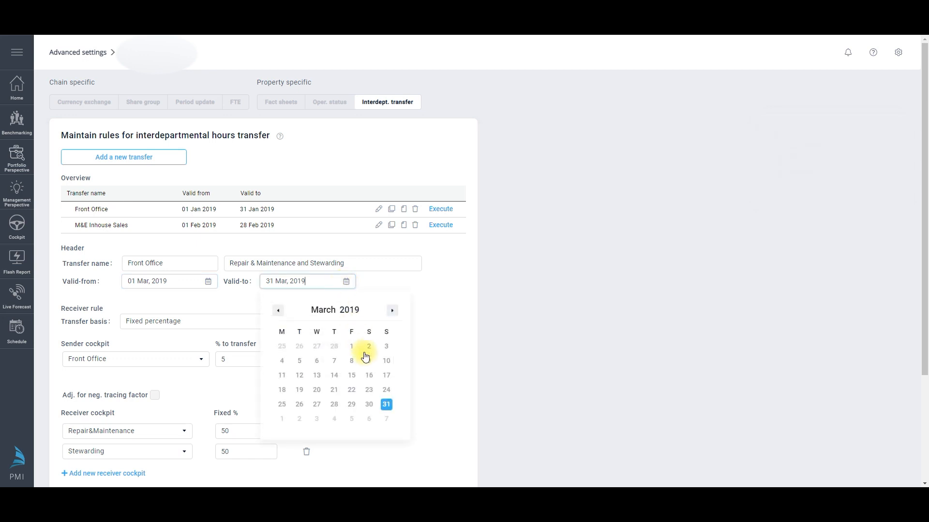
{"action": "left_click", "coordinate": [368, 405]}
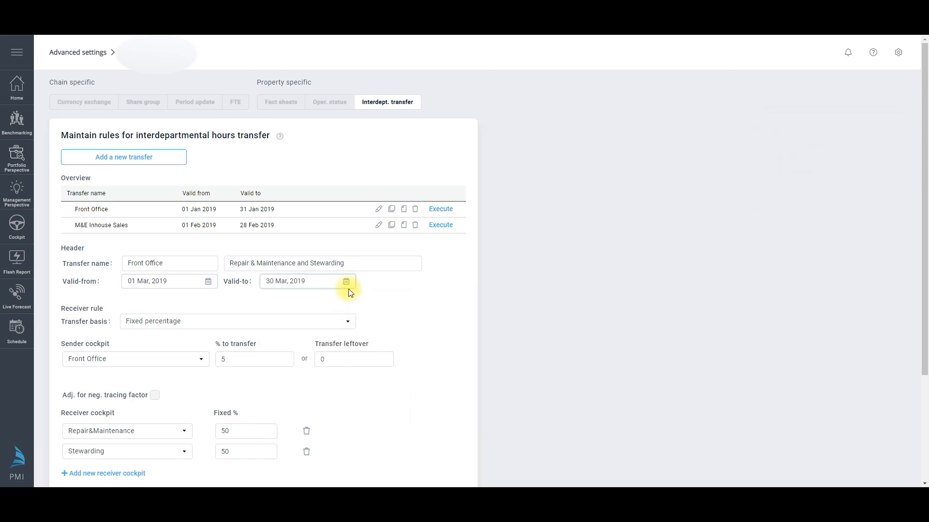
{"action": "left_click", "coordinate": [344, 281]}
{"action": "left_click", "coordinate": [387, 403]}
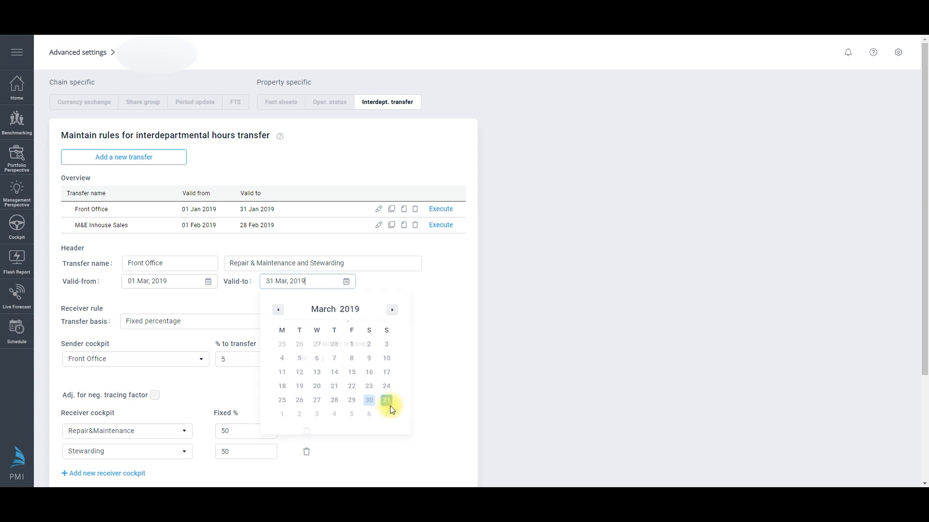
Step: Choose Fixed percentage as the transfer basis of the receiver rule
{"action": "scroll", "coordinate": [435, 283], "scroll_direction": "down", "scroll_amount": 2}
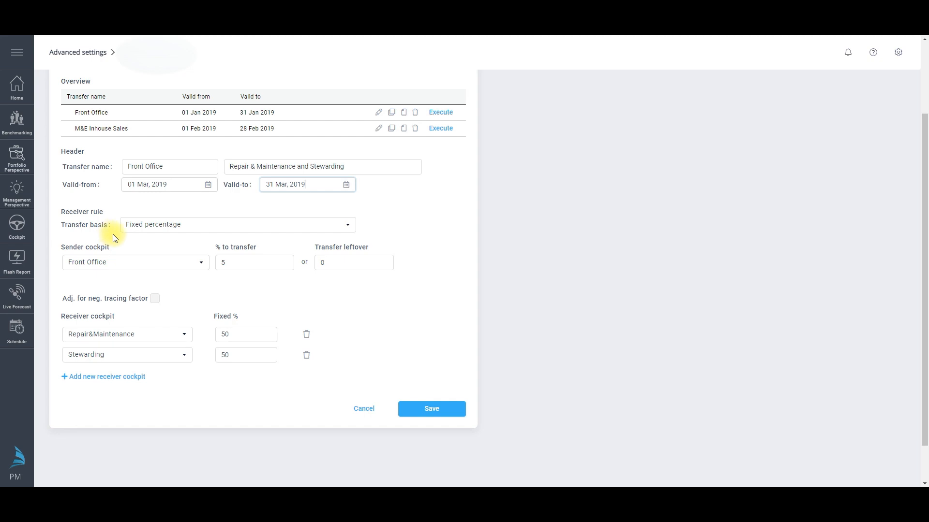
{"action": "left_click", "coordinate": [347, 226]}
{"action": "left_click", "coordinate": [346, 246]}
Step: Lower the Front Office sender's percentage to transfer to 0 and set the transfer leftover to 1
{"action": "left_click", "coordinate": [287, 262]}
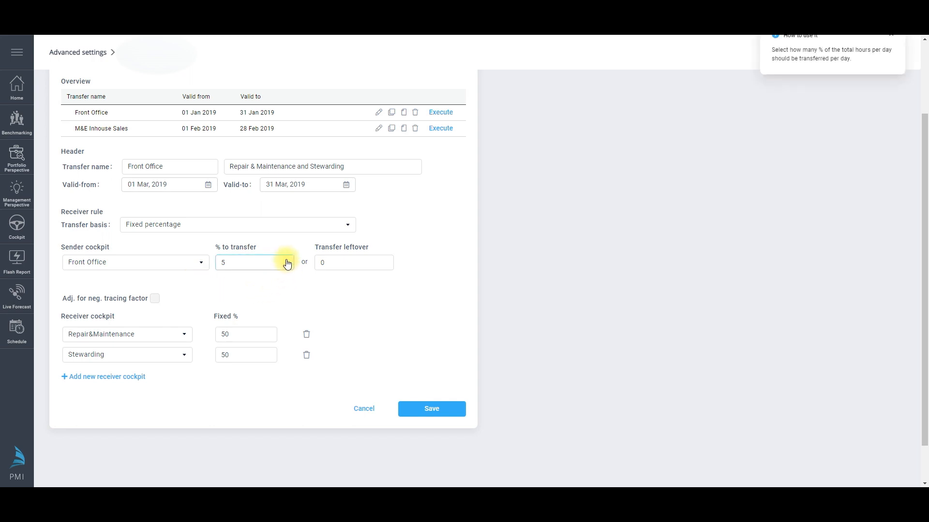
{"action": "left_click", "coordinate": [287, 262]}
{"action": "left_click", "coordinate": [287, 261]}
{"action": "left_click", "coordinate": [289, 268]}
{"action": "left_click", "coordinate": [289, 268]}
{"action": "left_click", "coordinate": [289, 268]}
{"action": "left_click", "coordinate": [289, 268]}
{"action": "mouse_move", "coordinate": [387, 264]}
{"action": "left_click", "coordinate": [389, 259]}
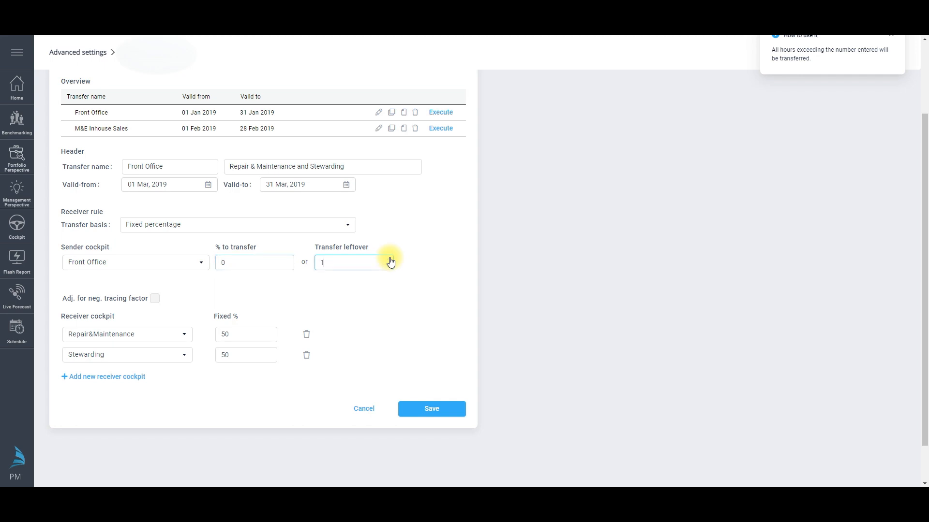
{"action": "left_click", "coordinate": [388, 266]}
{"action": "left_click", "coordinate": [389, 259]}
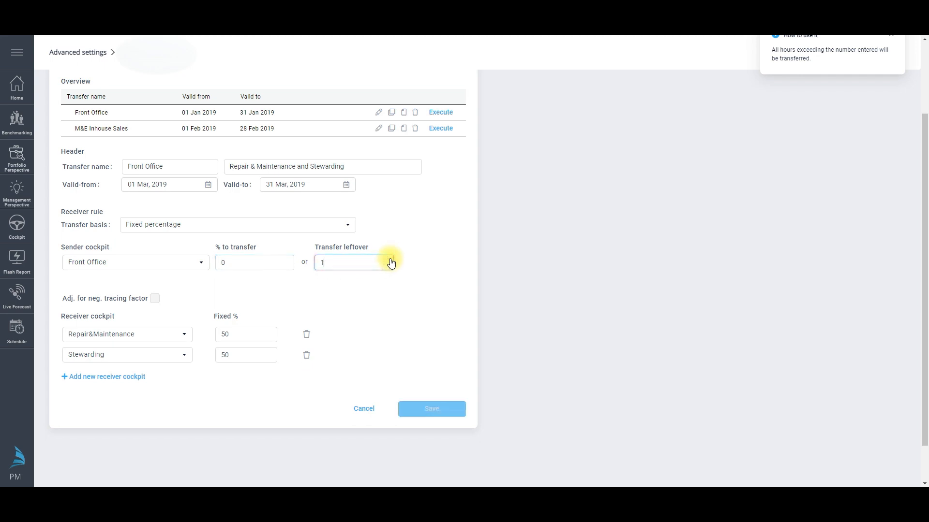
Step: Set the Front Office sender cockpit's percentage to transfer to 10
{"action": "double_click", "coordinate": [242, 263]}
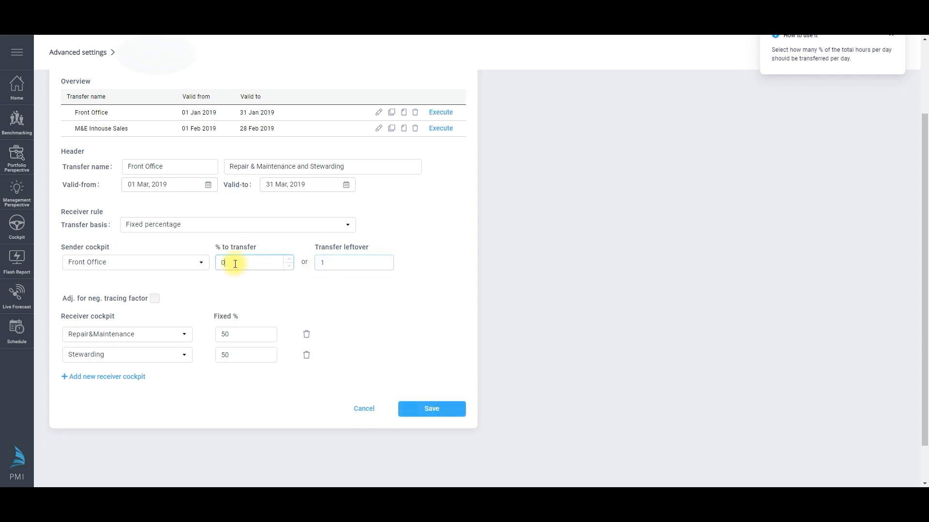
{"action": "type", "text": "1"}
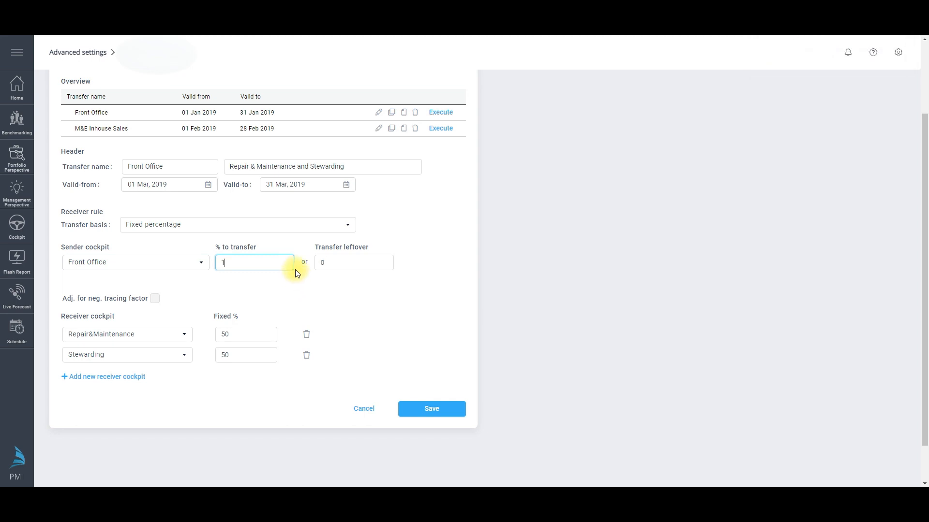
{"action": "type", "text": "0"}
{"action": "left_click", "coordinate": [328, 293]}
{"action": "mouse_move", "coordinate": [274, 263]}
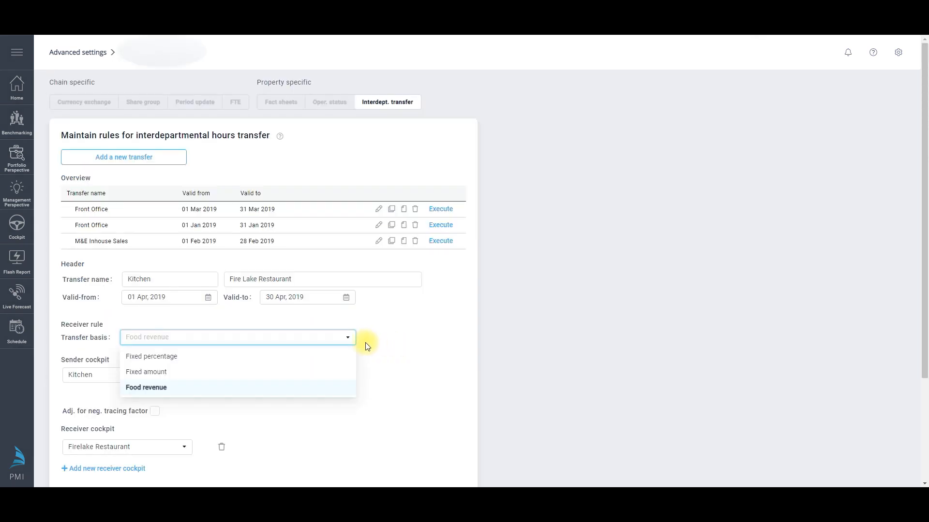
Step: Set the Kitchen transfer's basis to Food revenue and choose Kitchen as the sender cockpit
{"action": "left_click", "coordinate": [338, 388]}
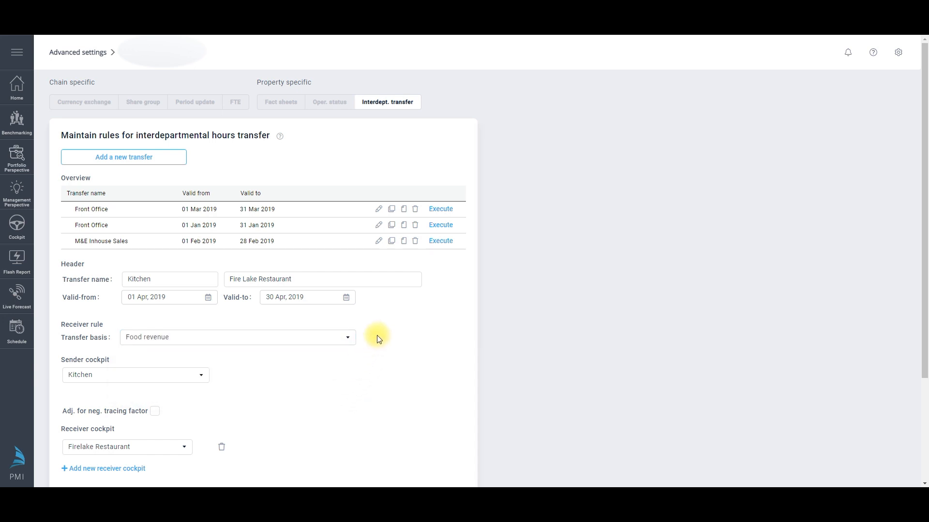
{"action": "scroll", "coordinate": [382, 337], "scroll_direction": "down", "scroll_amount": 3}
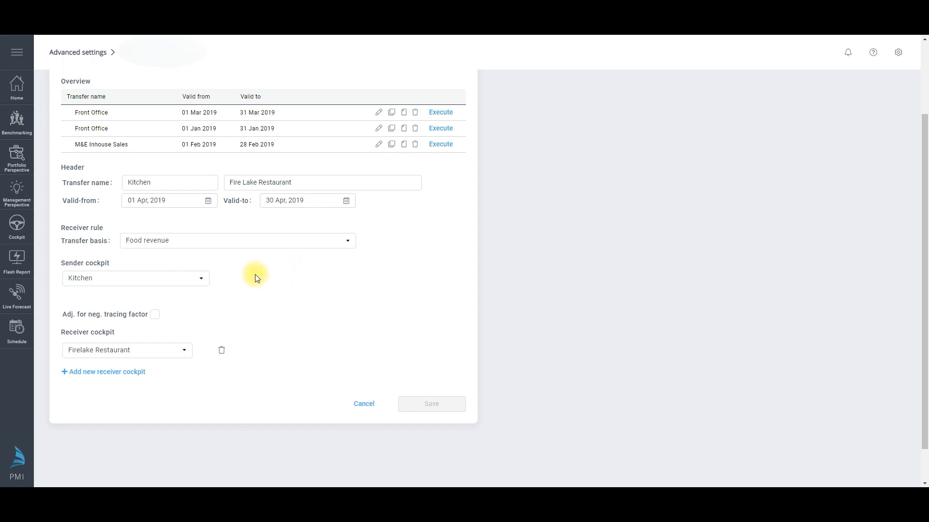
{"action": "left_click", "coordinate": [202, 281]}
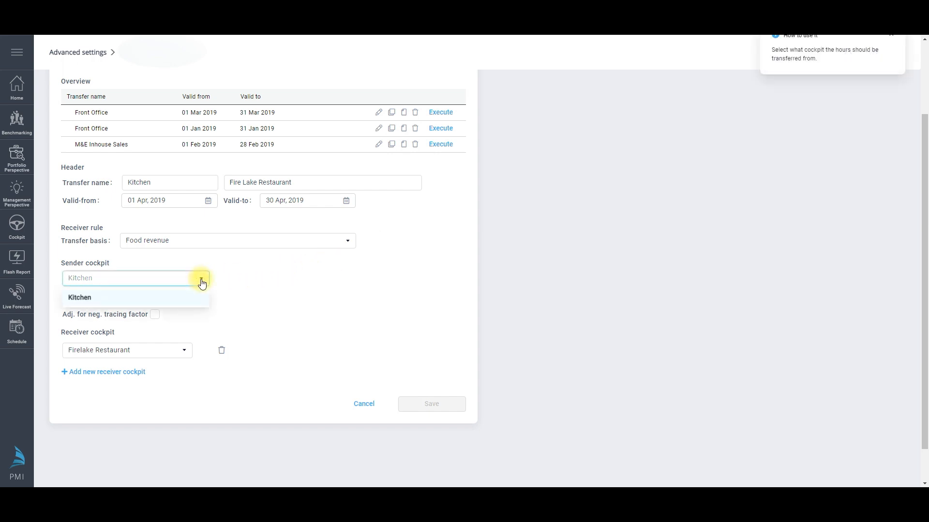
{"action": "left_click", "coordinate": [182, 300]}
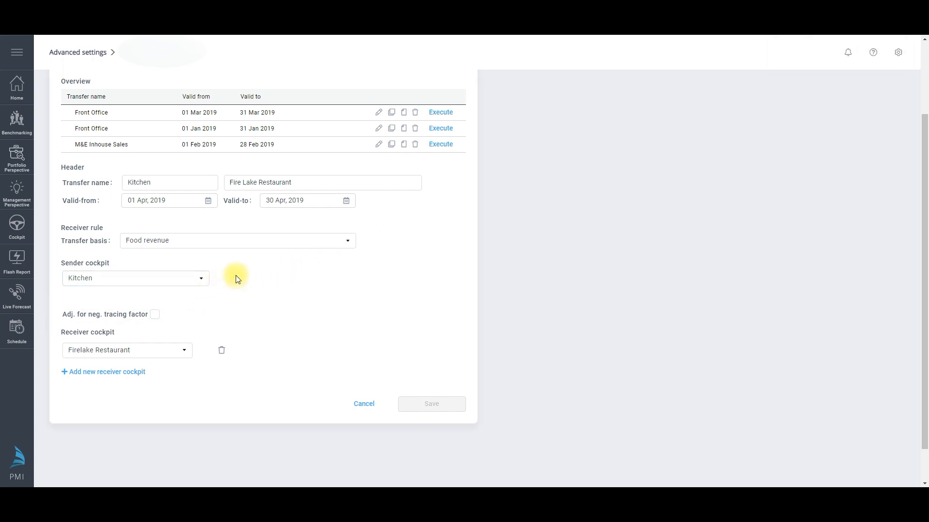
Step: Enable the adjustment for negative tracing factor and choose Firelake Restaurant as the receiver cockpit
{"action": "left_click", "coordinate": [155, 315]}
{"action": "left_click", "coordinate": [349, 246]}
{"action": "left_click", "coordinate": [184, 350]}
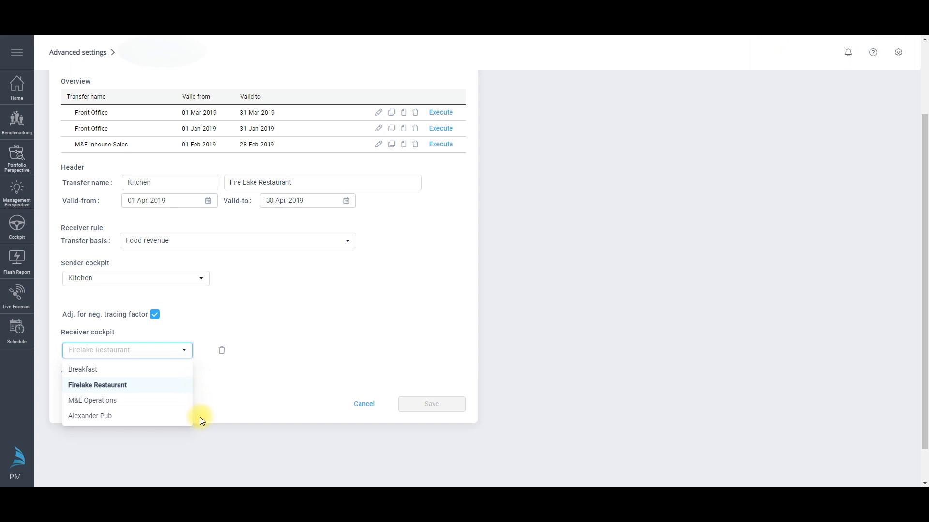
{"action": "left_click", "coordinate": [177, 386]}
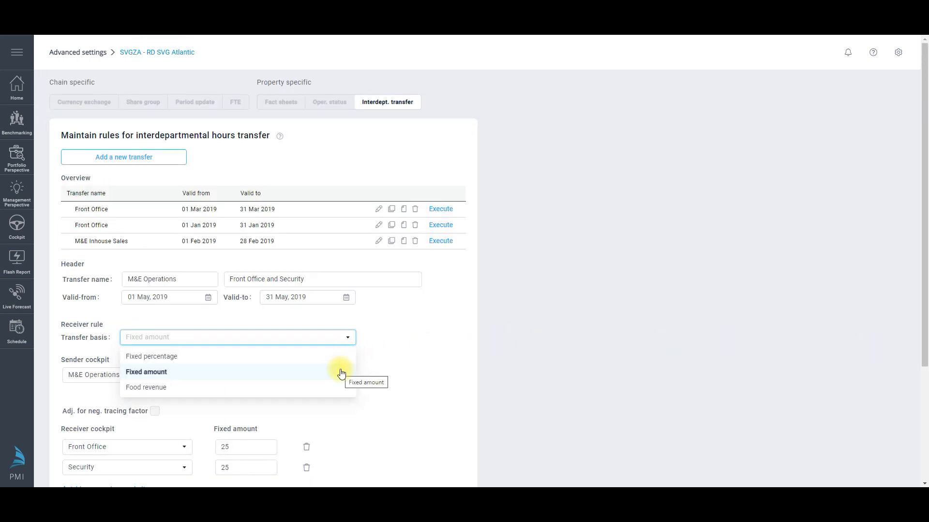
Step: Set the M&E Operations transfer's basis to Fixed amount, then add an empty third receiver cockpit and delete it again
{"action": "left_click", "coordinate": [341, 372]}
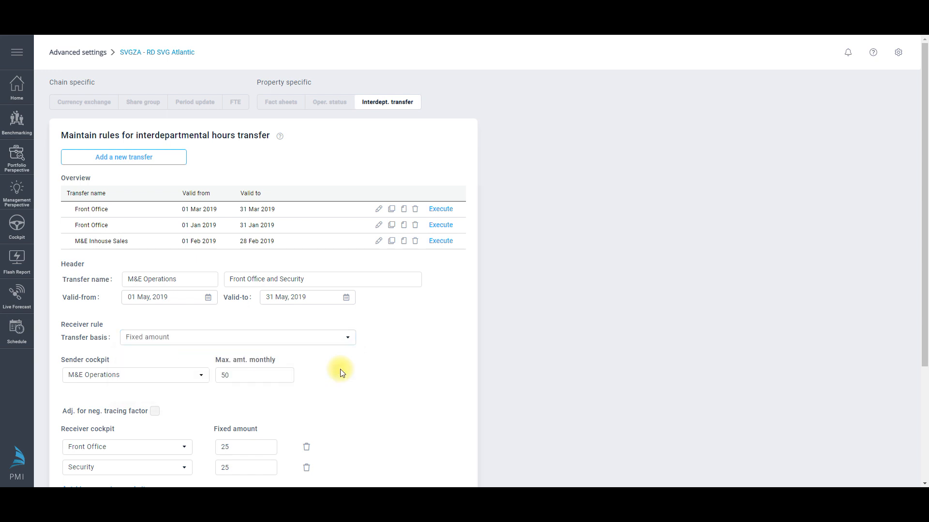
{"action": "scroll", "coordinate": [414, 321], "scroll_direction": "down", "scroll_amount": 2}
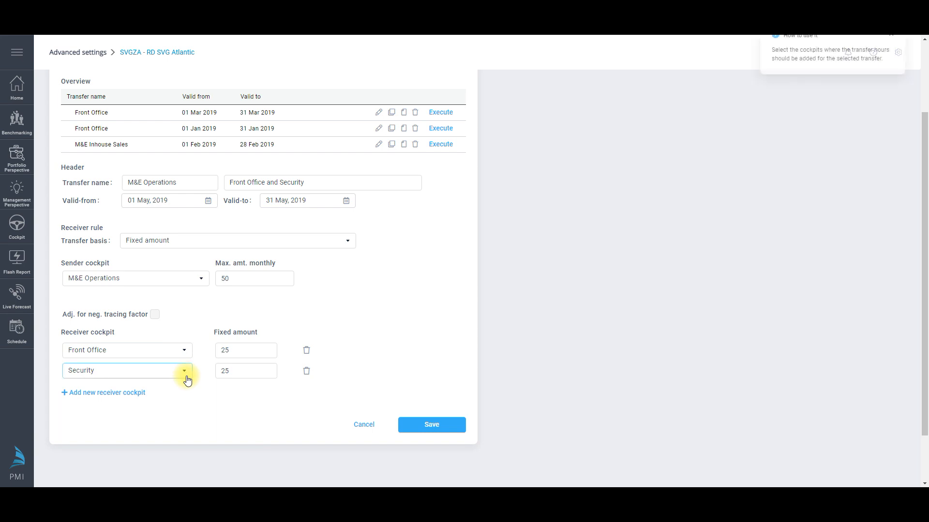
{"action": "left_click", "coordinate": [129, 393]}
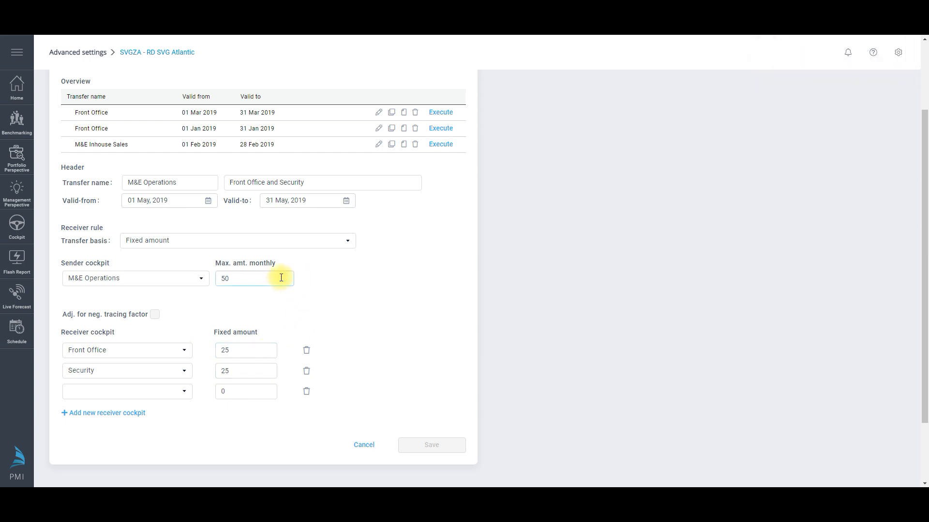
{"action": "left_click", "coordinate": [306, 393]}
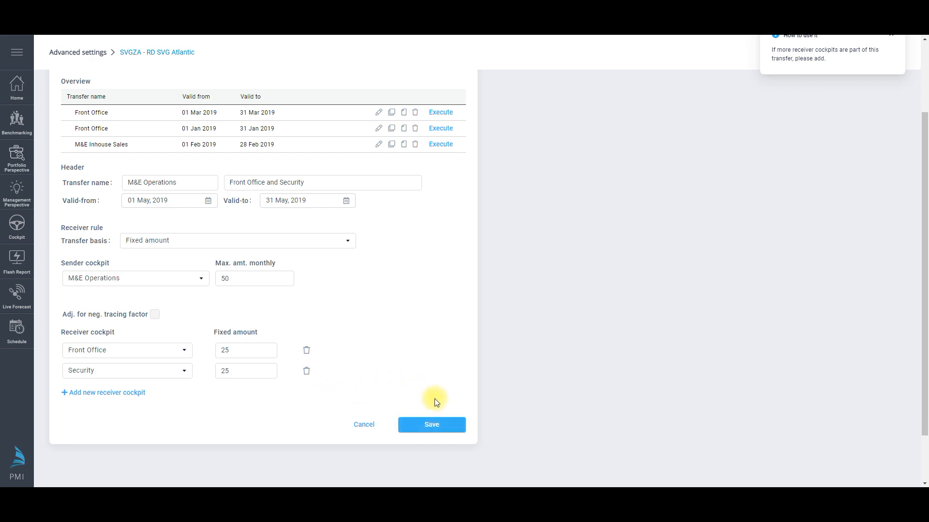
Step: Save the M&E Operations transfer rule and dismiss the confirmation message
{"action": "left_click", "coordinate": [434, 424]}
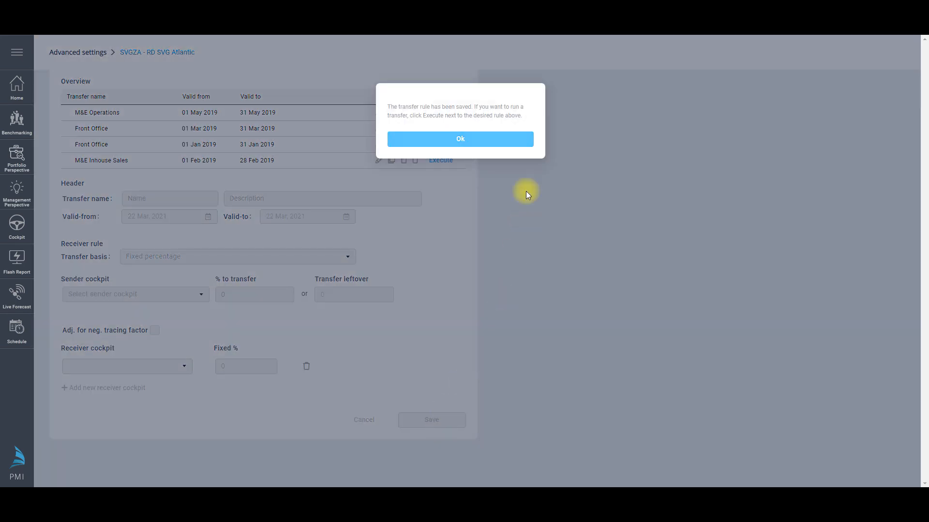
{"action": "left_click", "coordinate": [520, 144]}
{"action": "mouse_move", "coordinate": [452, 113]}
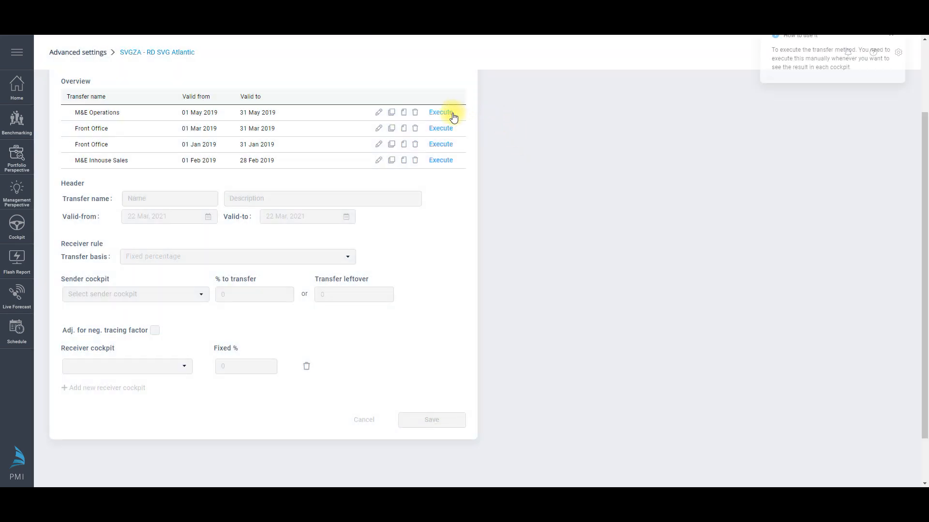